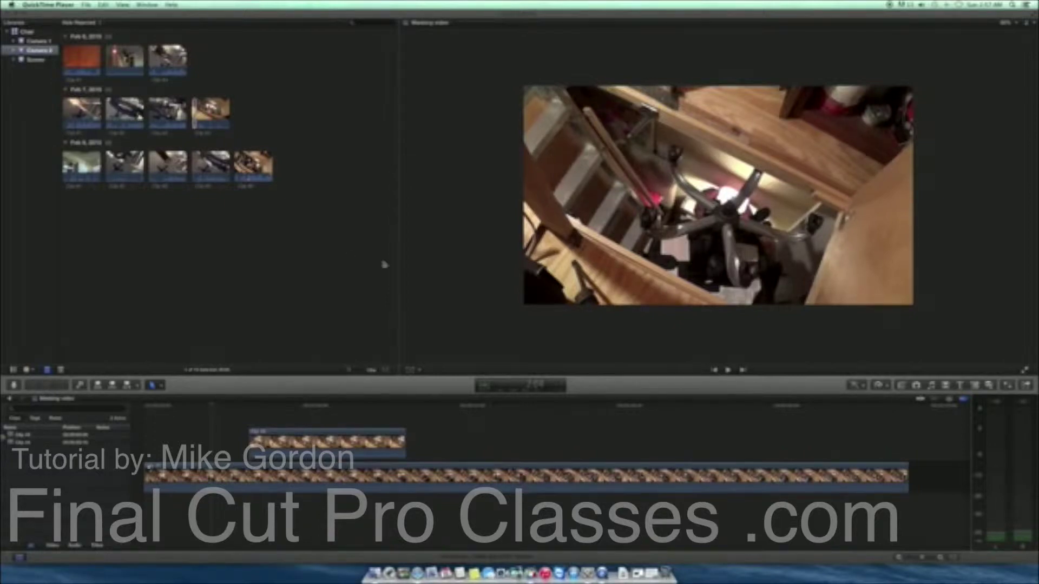
Bring the Final Cut Pro Wedding project to the front with a larger viewer zoom, then reposition the playhead
click(1008, 23)
click(1001, 33)
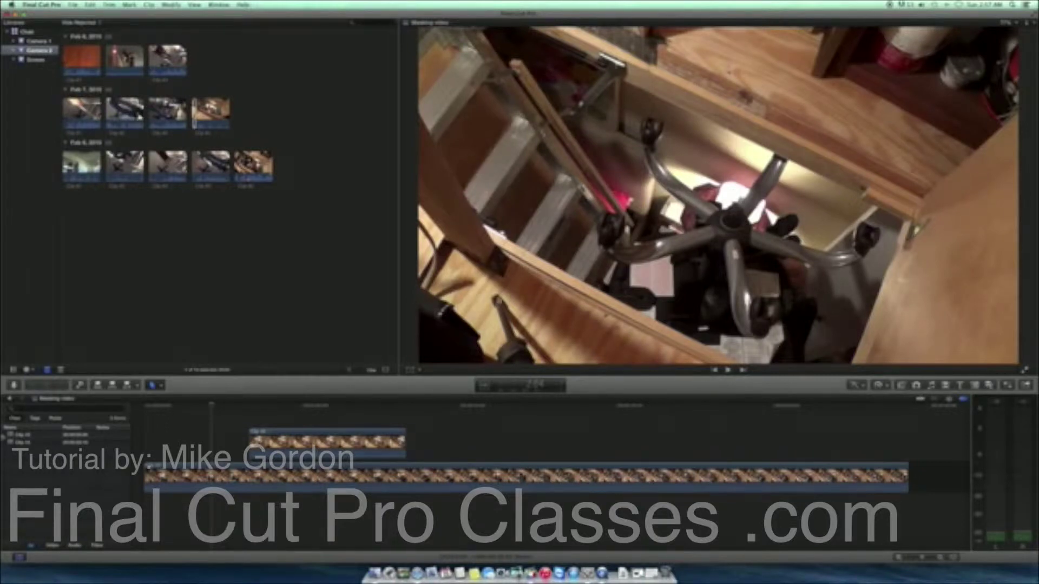
click(228, 410)
Play and stop the project, return the playhead to an earlier frame, and load the fourth Feb 7 lamp clip
key(space)
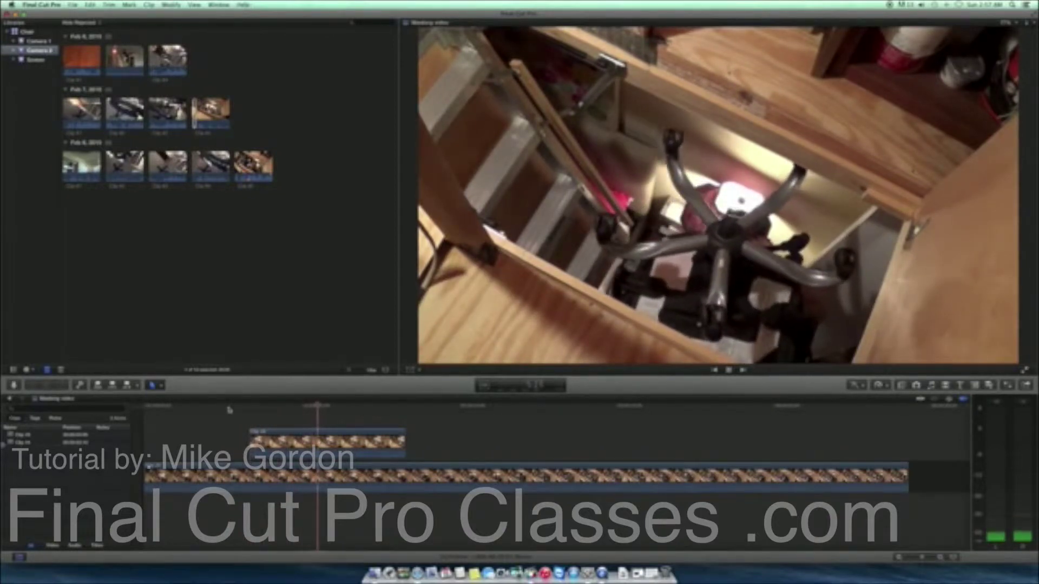
key(space)
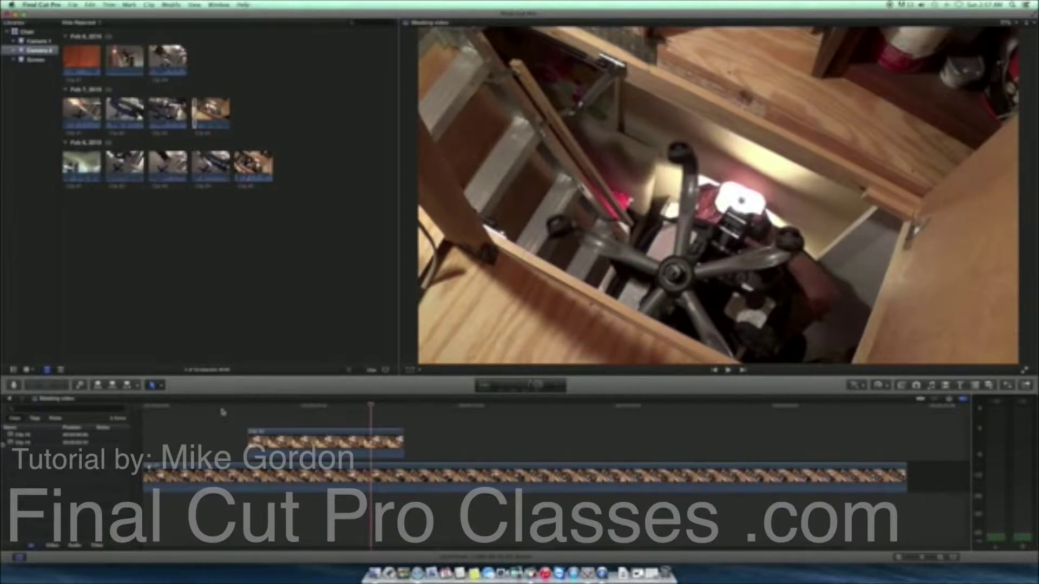
click(222, 411)
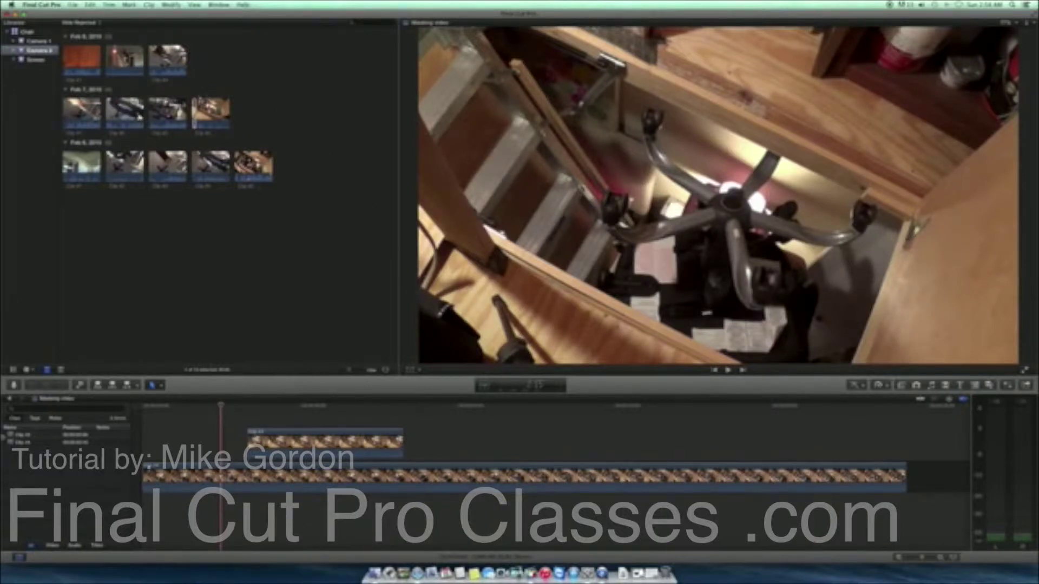
click(195, 105)
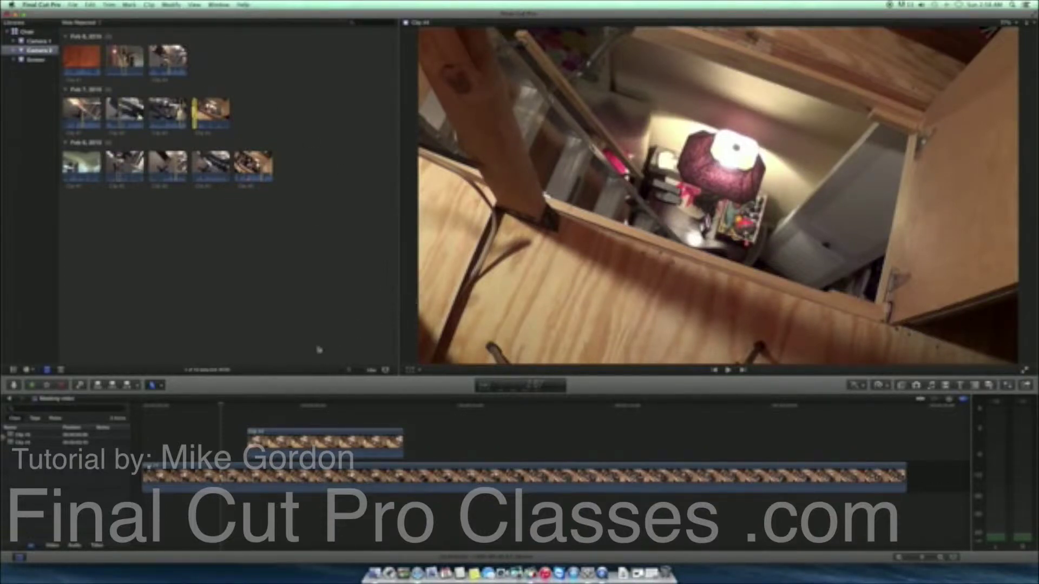
Connect the lamp clip above the storyline at a later point, scrub to preview it, and select it
drag(223, 405, 474, 421)
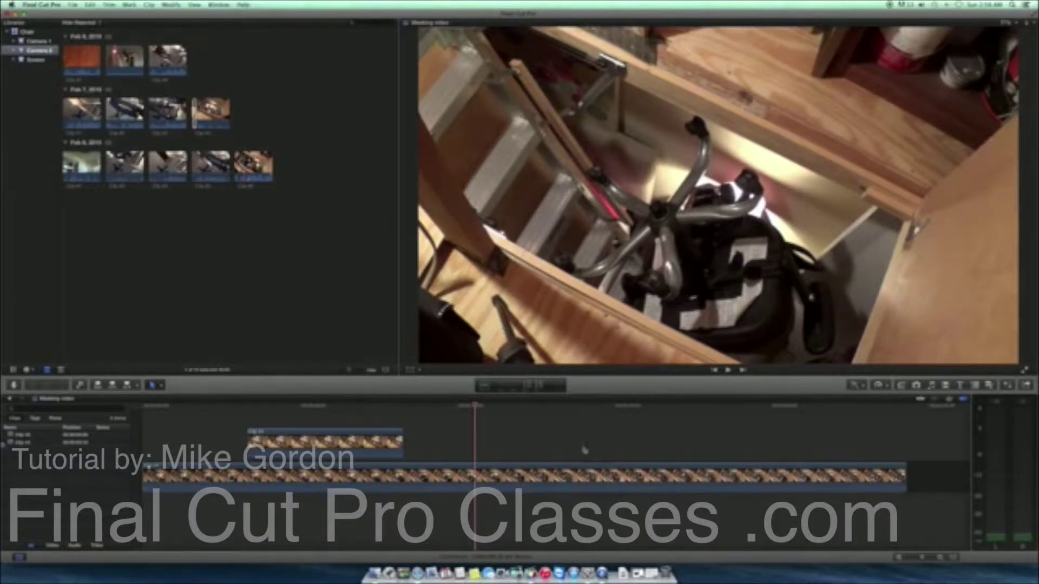
key(q)
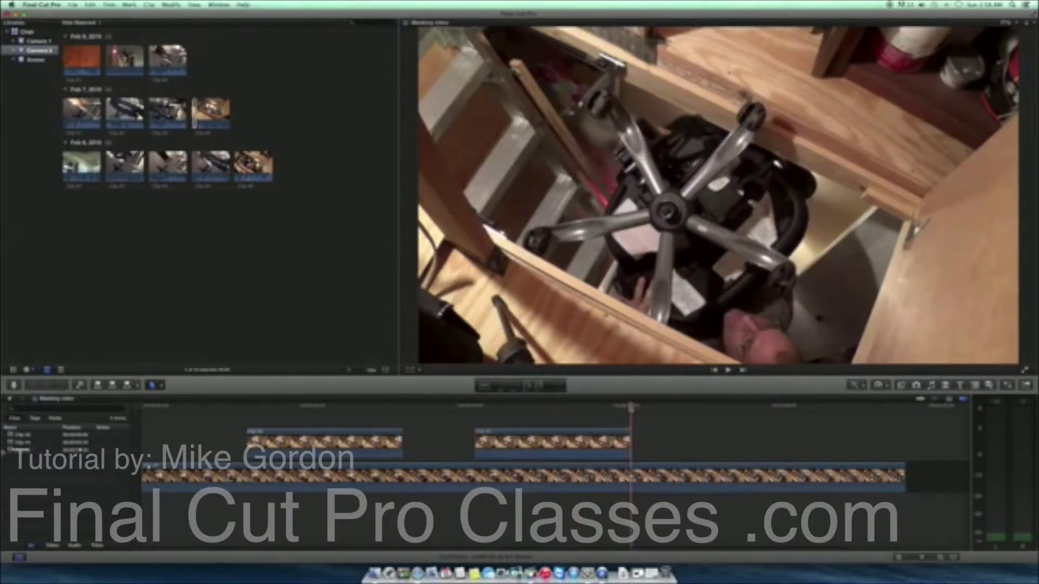
click(571, 412)
drag(571, 411, 453, 418)
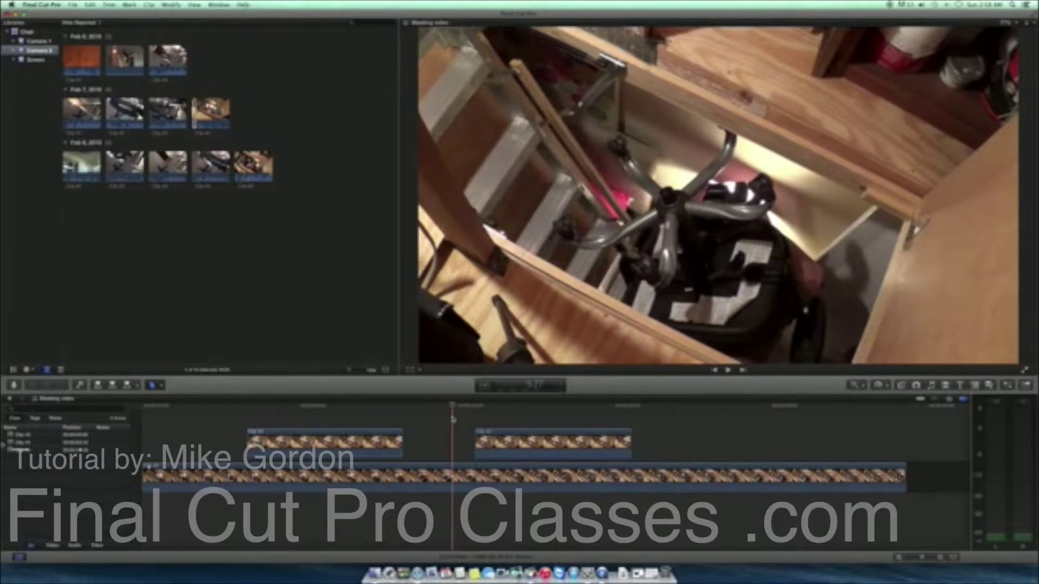
drag(460, 406, 531, 411)
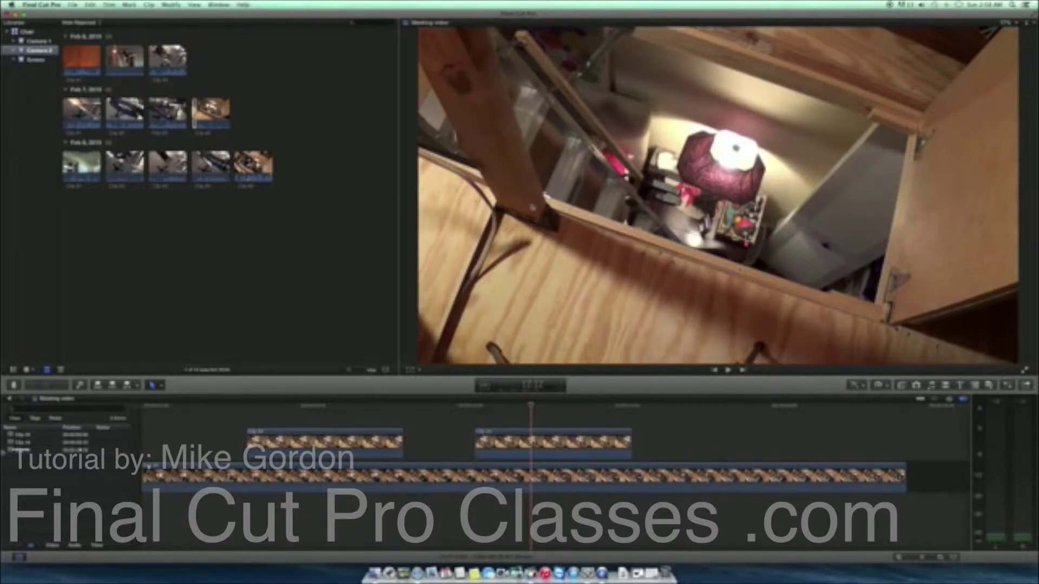
mouse_move(531, 411)
mouse_down()
mouse_move(429, 416)
mouse_move(519, 424)
mouse_up()
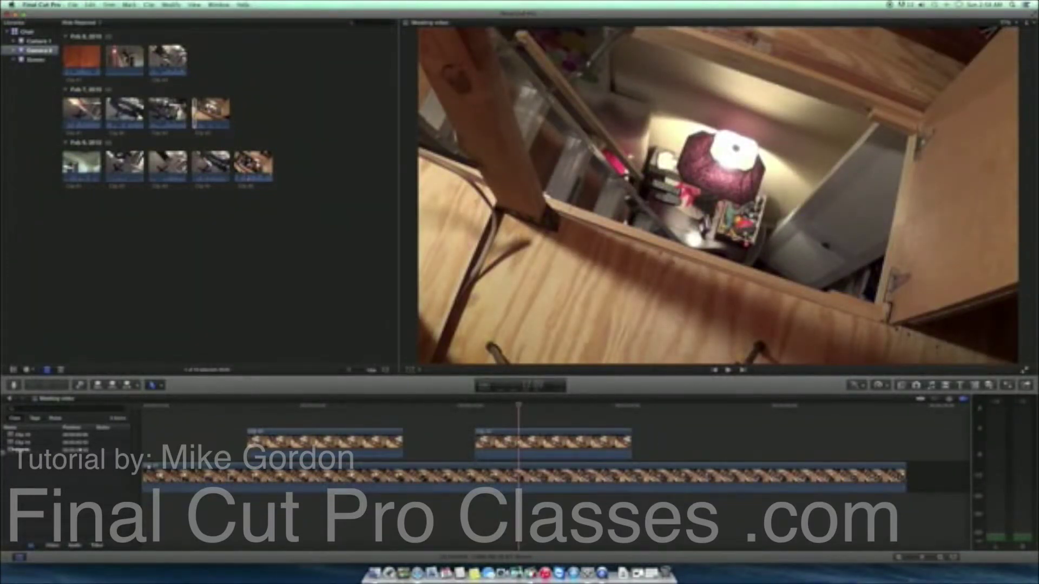
click(570, 436)
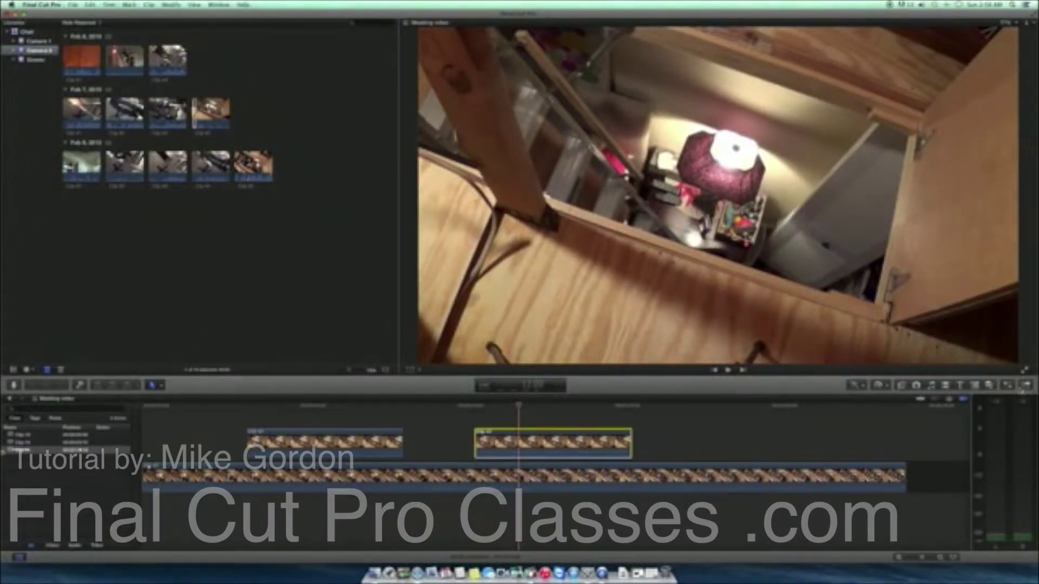
Lower the second lamp clip's Opacity in the Inspector so it becomes semi-transparent
click(1008, 384)
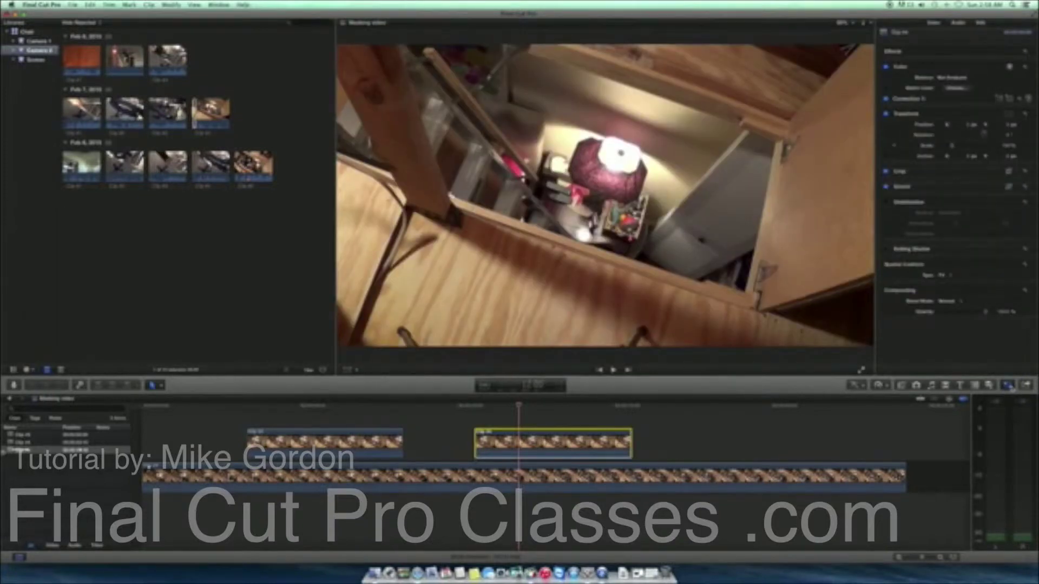
click(986, 313)
drag(985, 312, 957, 312)
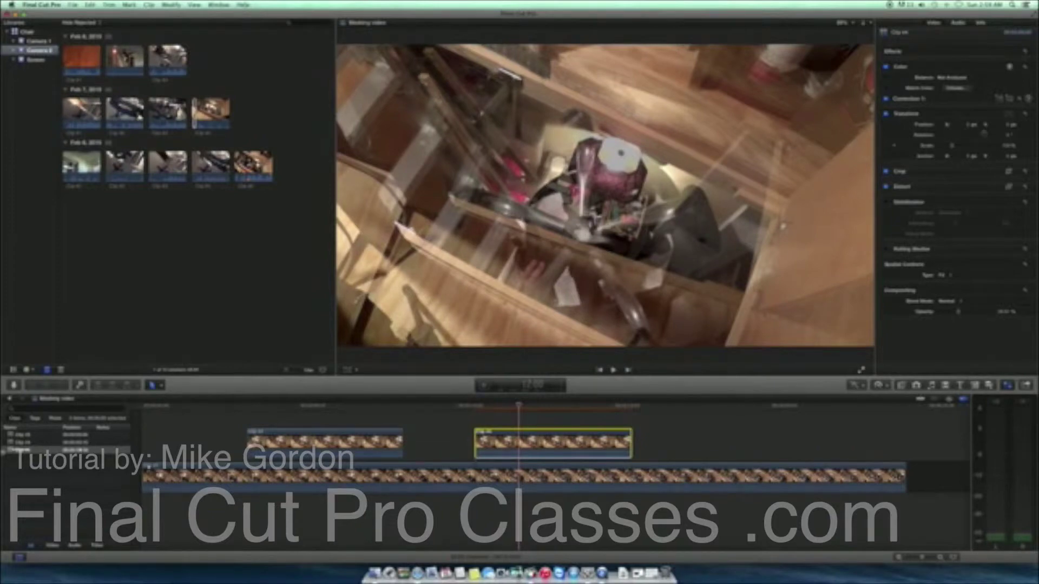
Set the viewer zoom to Fit and turn on the on-screen Transform controls for the overlay
click(853, 24)
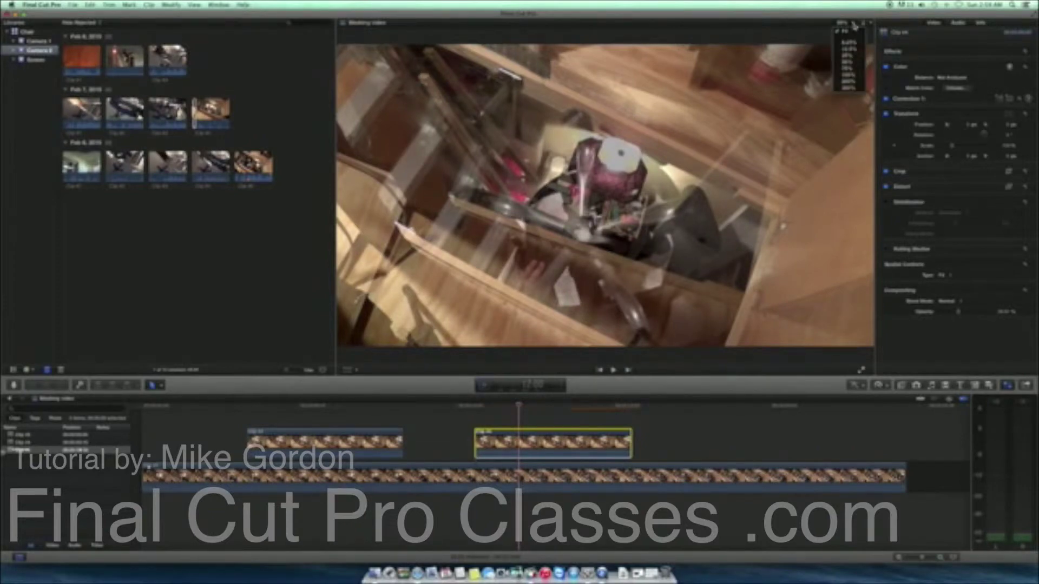
click(848, 54)
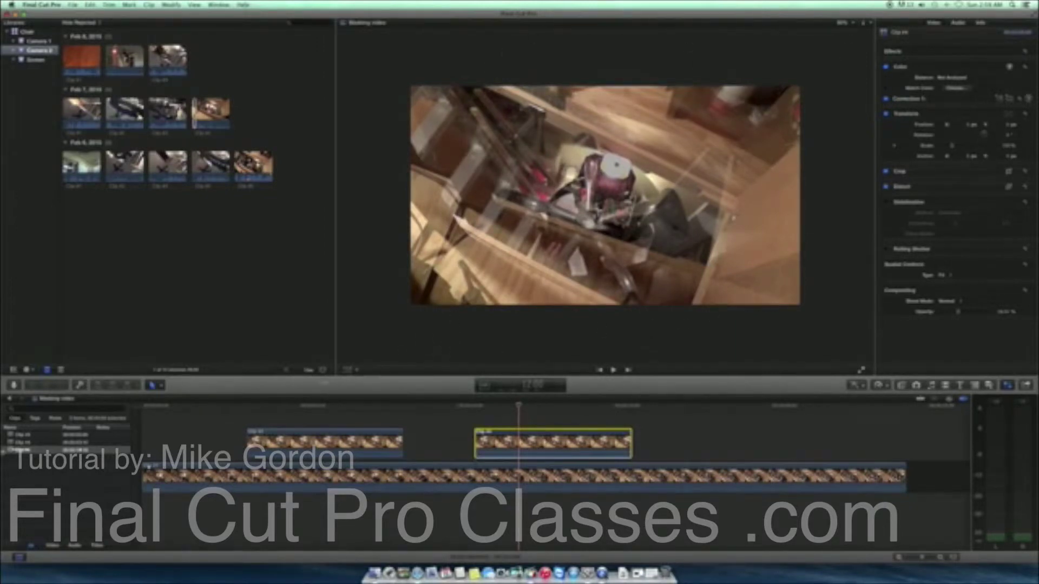
click(348, 371)
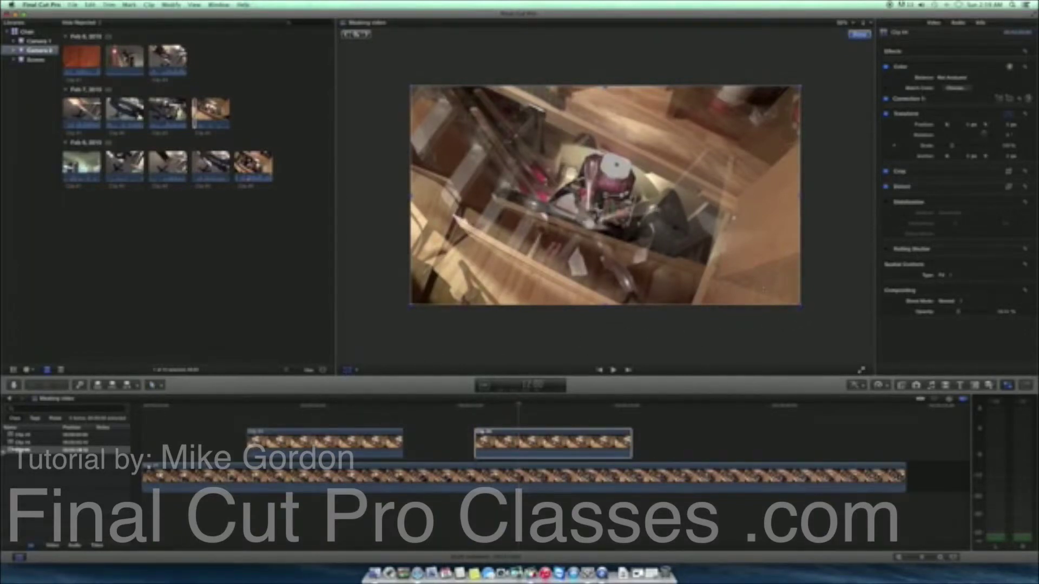
Rotate the overlay clip in the viewer, then shift it slightly right and down
drag(627, 190, 571, 235)
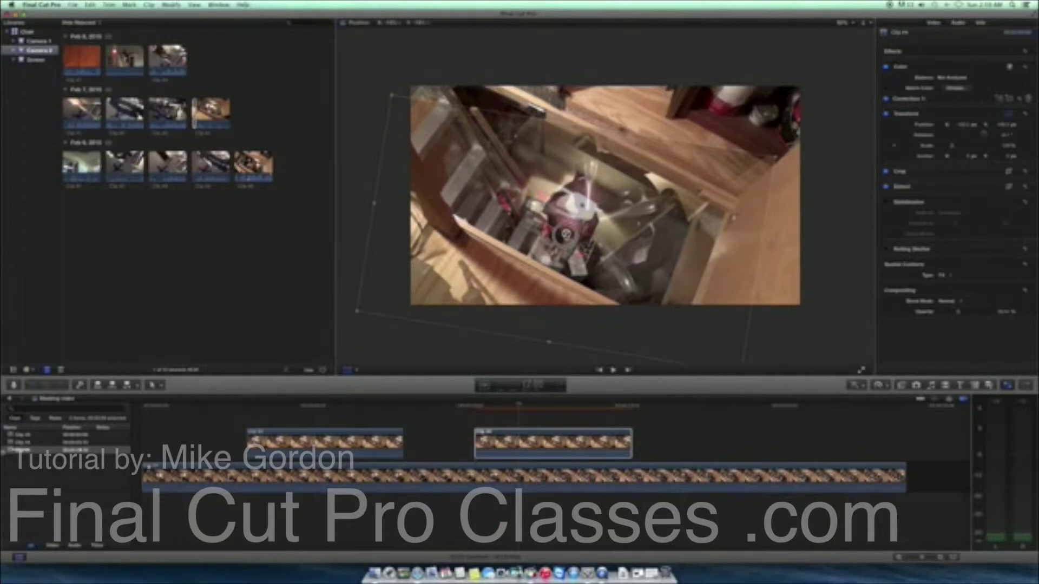
drag(571, 235, 578, 241)
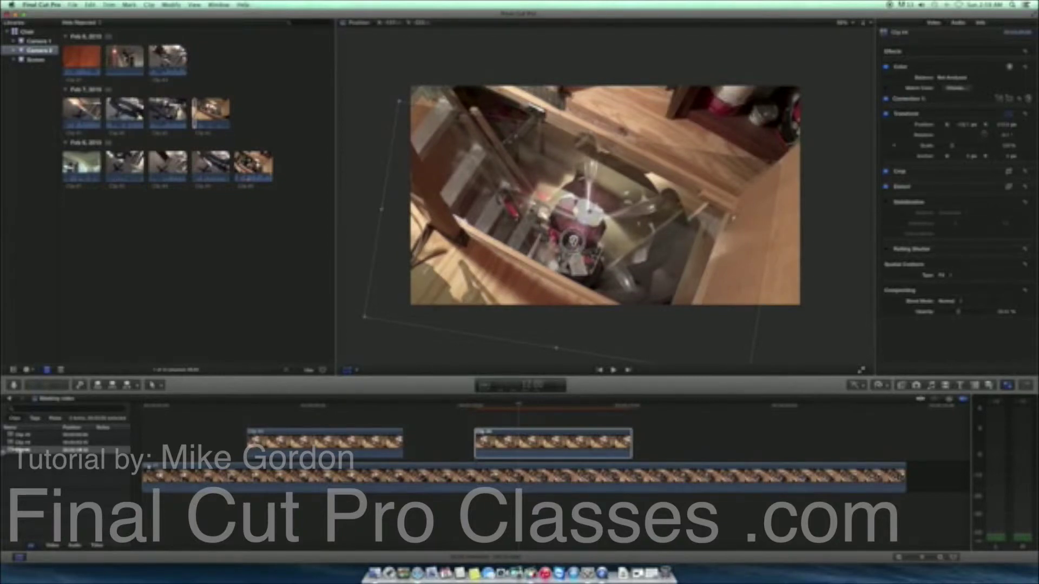
drag(574, 243, 574, 243)
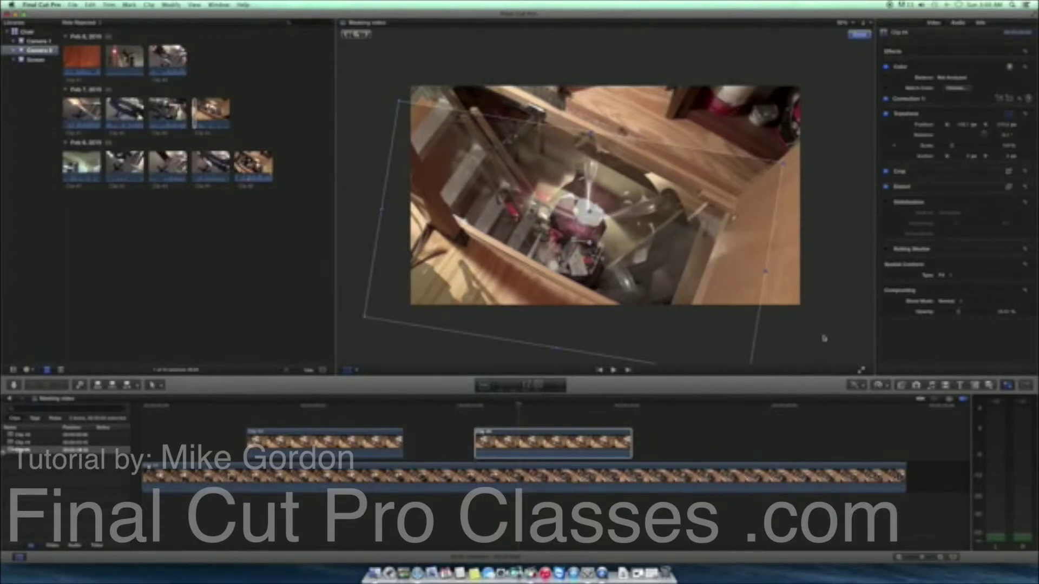
Apply the Mask effect from the Effects browser to the connected overlay clip, ready to edit its points
click(901, 385)
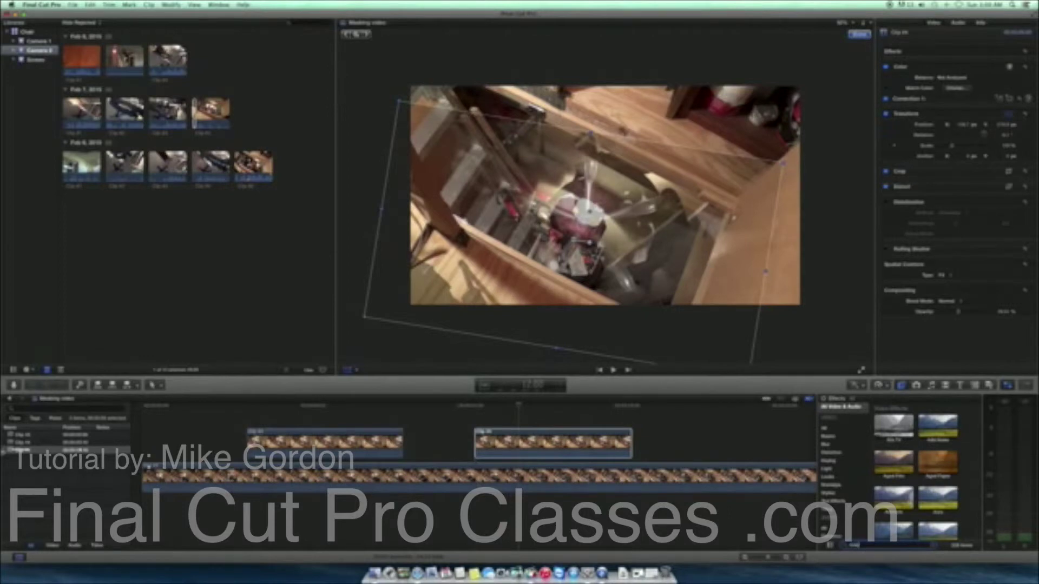
text(k)
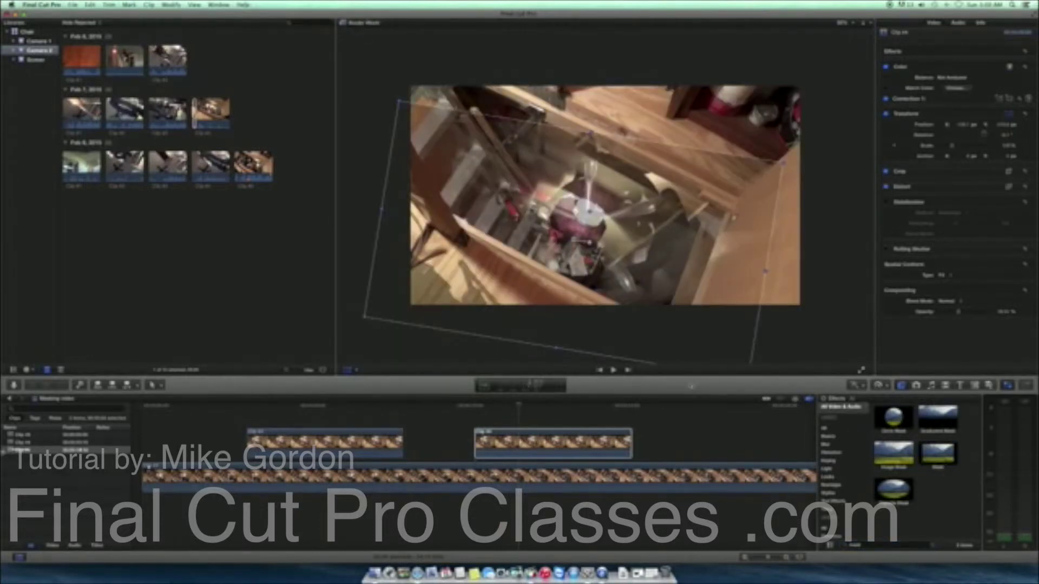
click(544, 433)
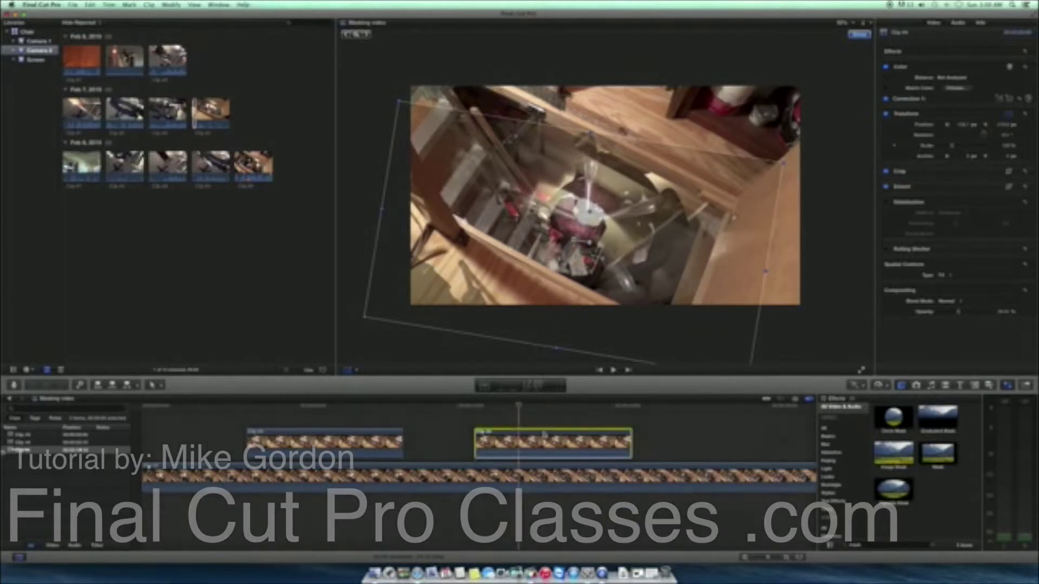
double_click(939, 458)
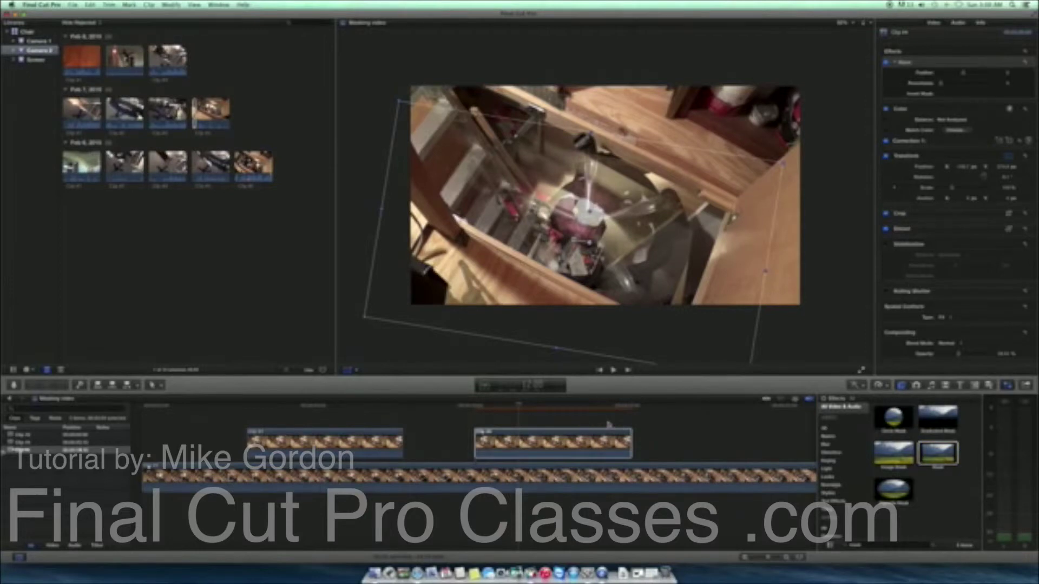
click(348, 371)
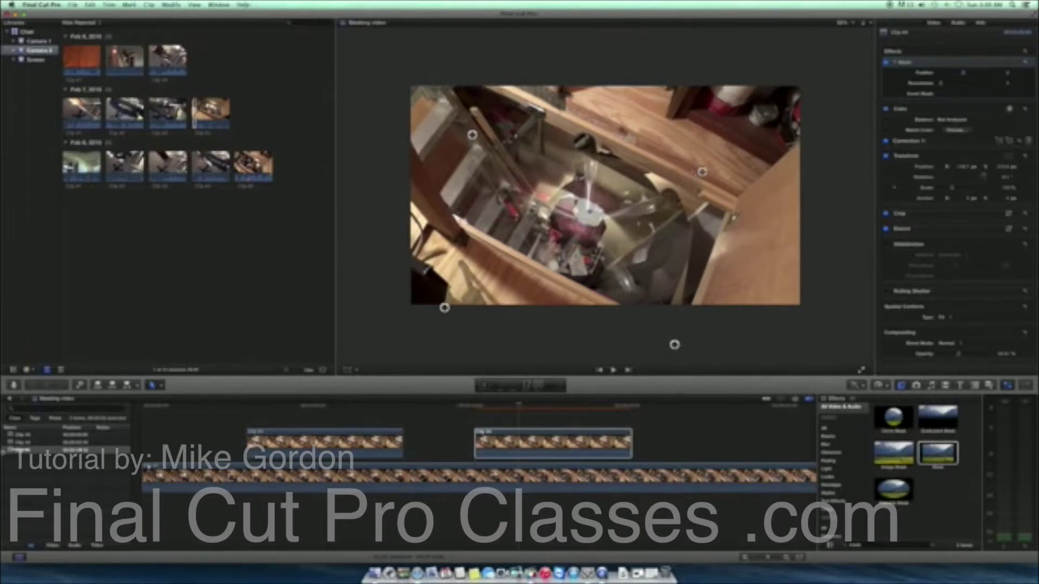
Drag the mask's four corner points to reshape it around the chair footage, then fine-tune them
click(444, 308)
drag(444, 308, 378, 342)
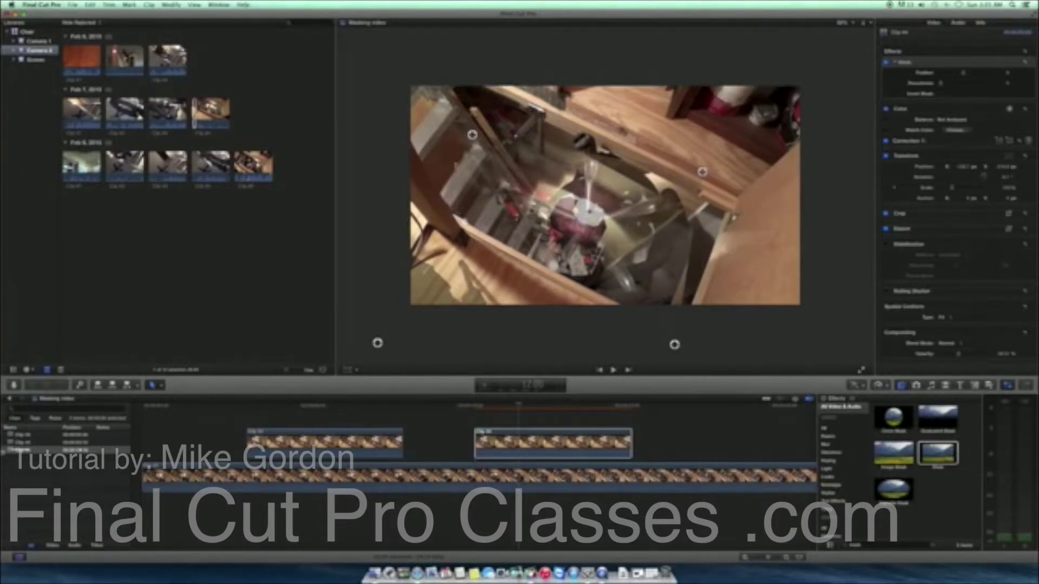
drag(471, 134, 439, 215)
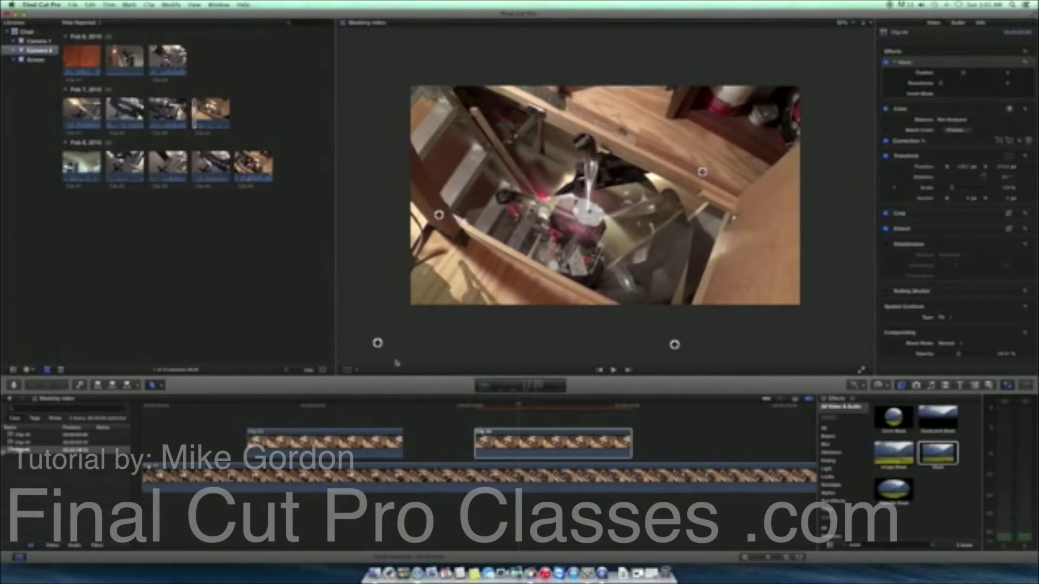
drag(378, 346, 370, 339)
drag(674, 345, 639, 353)
drag(702, 171, 614, 359)
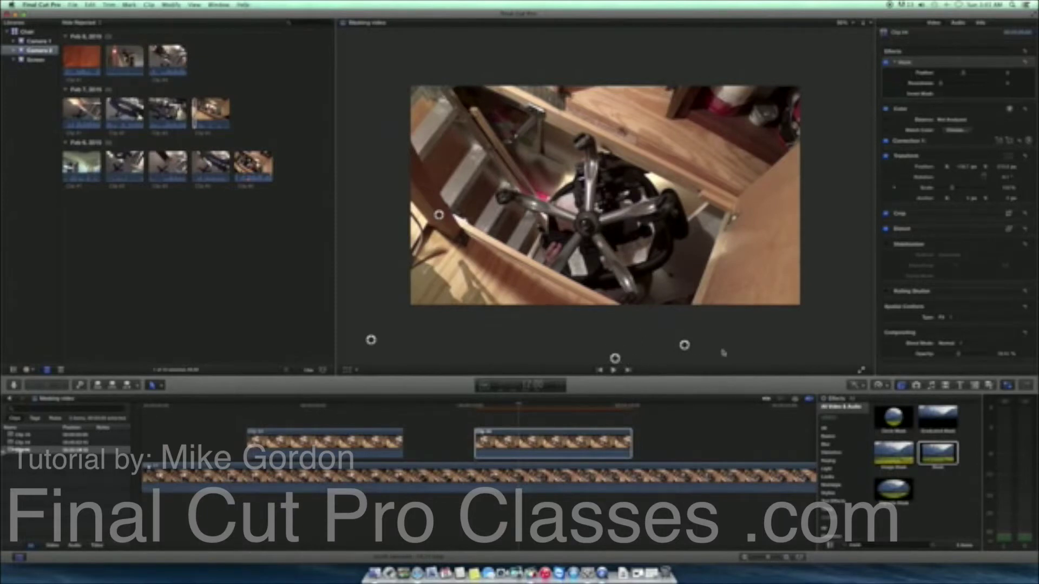
drag(439, 214, 440, 213)
drag(371, 339, 370, 338)
click(349, 369)
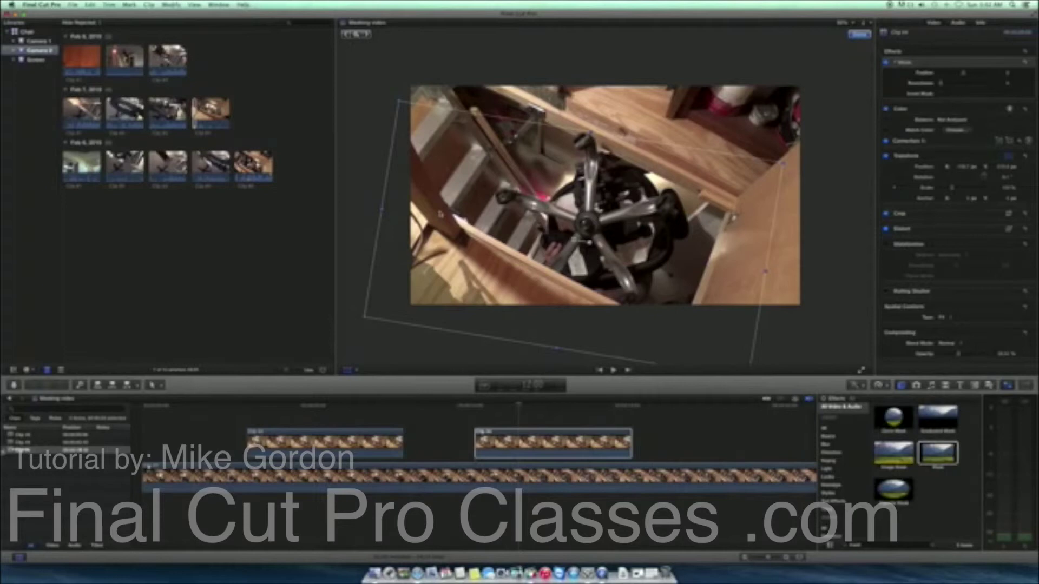
Increase the mask's Roundness and shift its Position slightly left in the Inspector
click(941, 85)
drag(941, 85, 972, 105)
mouse_move(972, 86)
mouse_down()
mouse_move(990, 94)
mouse_move(942, 76)
mouse_move(964, 87)
mouse_up()
click(966, 75)
drag(966, 75, 961, 76)
Raise the overlay clip's Compositing Opacity and move the playhead back to an earlier frame
click(957, 355)
drag(957, 355, 994, 357)
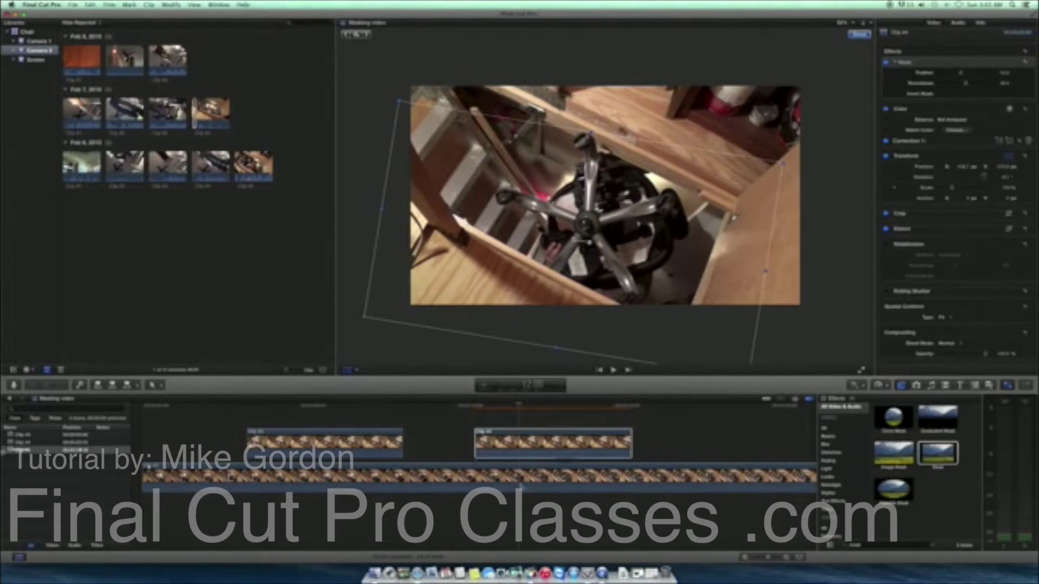
drag(519, 407, 418, 408)
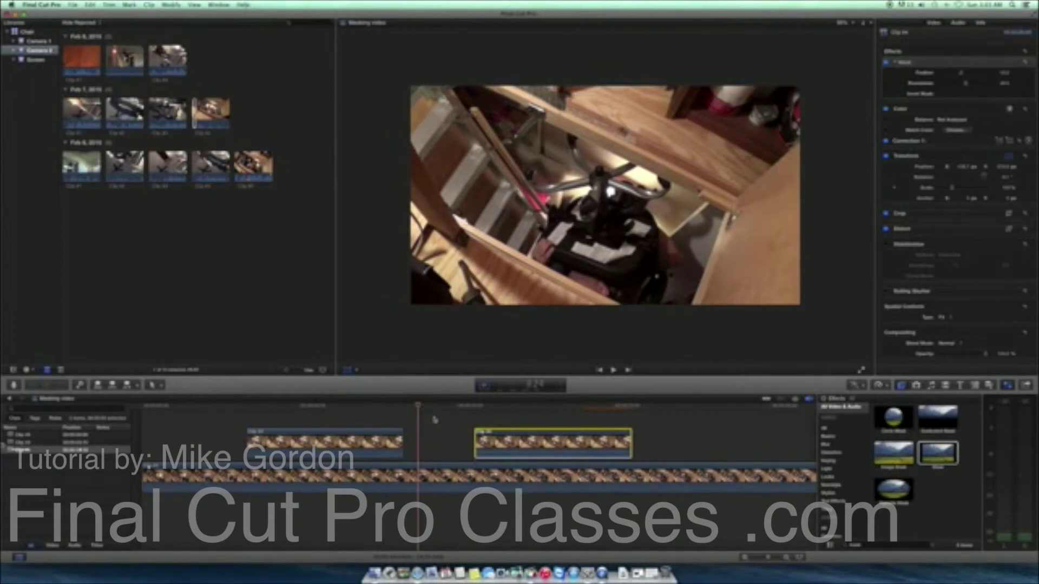
Play back the masked overlay to preview it, then return the playhead to the clip
key(Right)
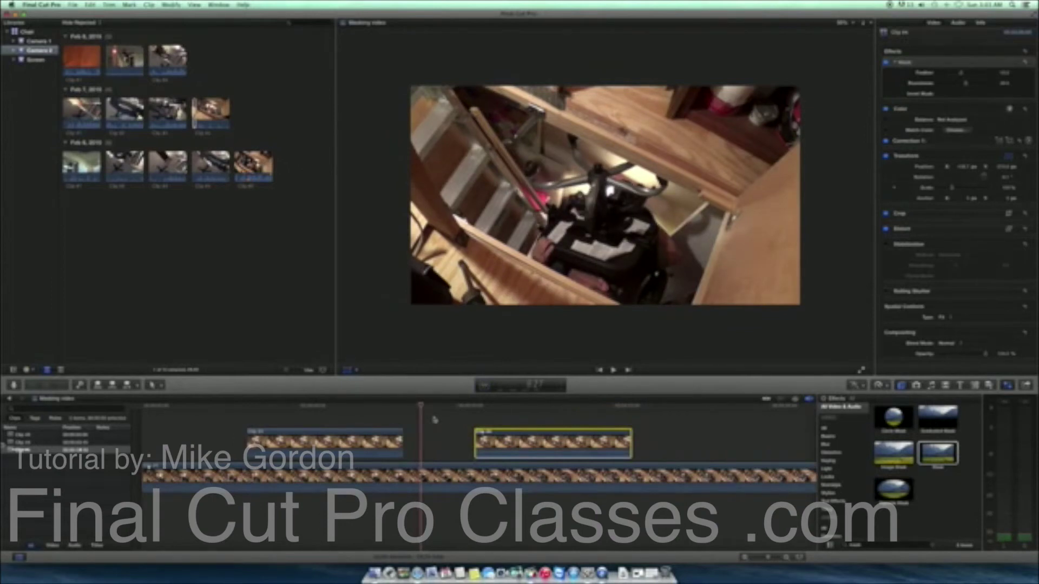
click(432, 407)
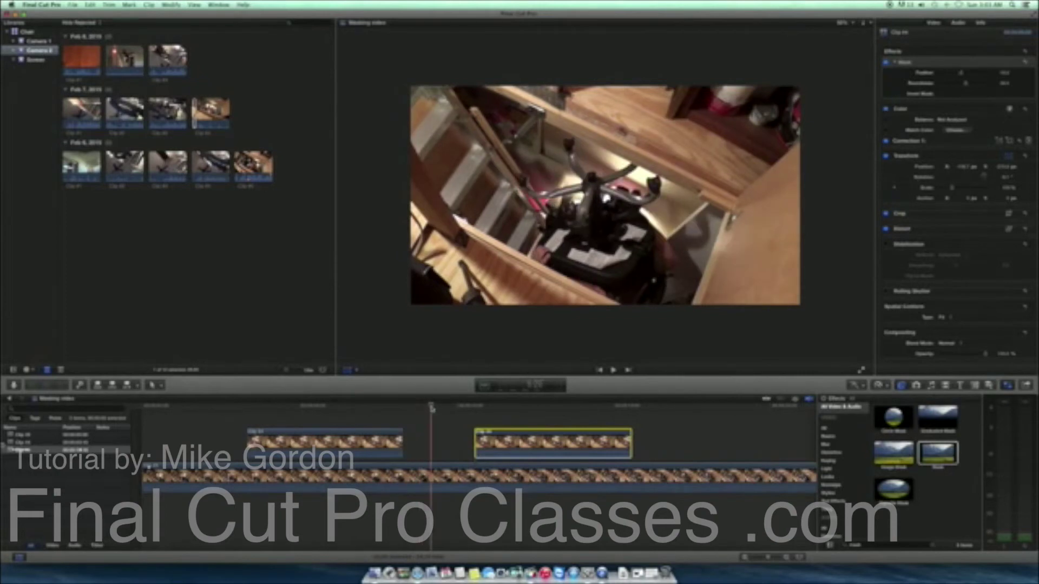
key(space)
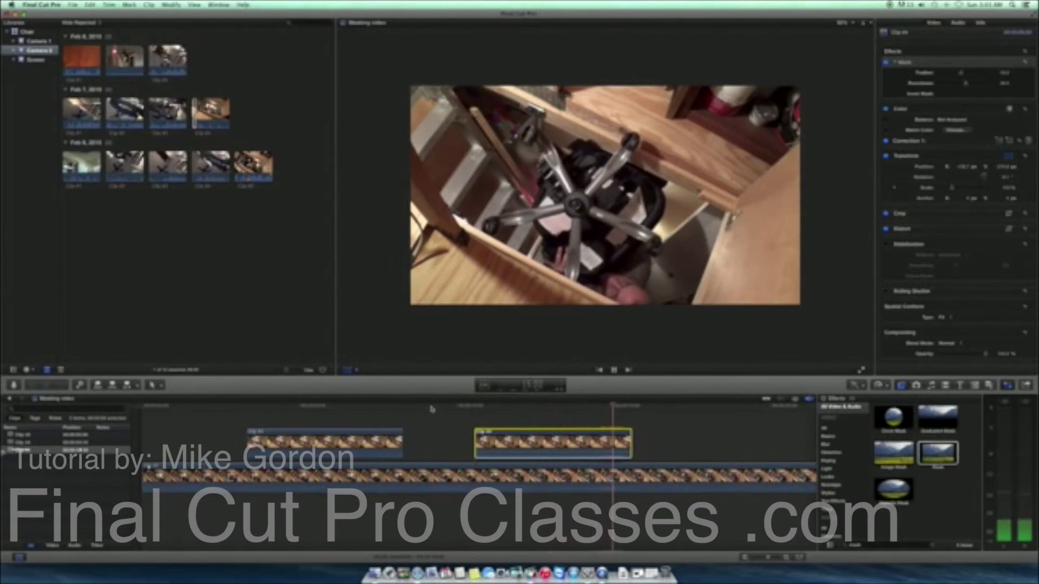
key(space)
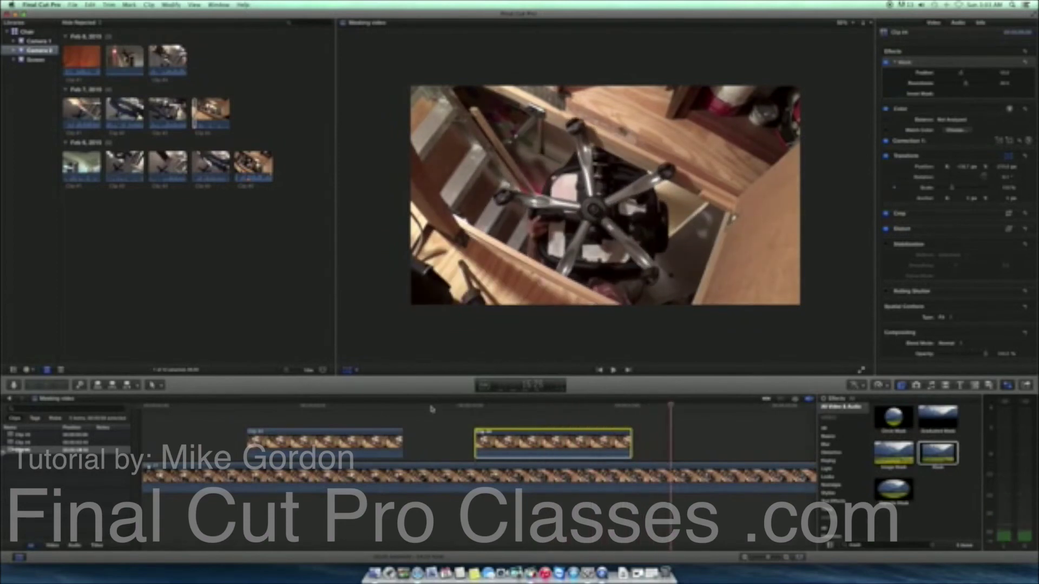
drag(671, 409, 446, 417)
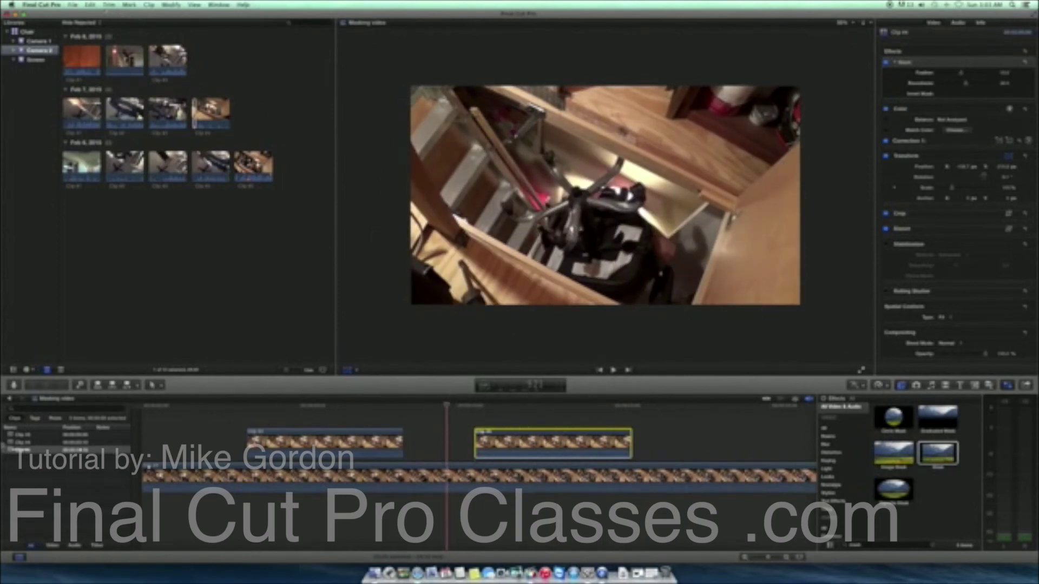
Copy the masked overlay clip and paste it later in the timeline with Edit > Copy and Paste
click(90, 5)
click(97, 42)
click(472, 410)
drag(471, 410, 633, 420)
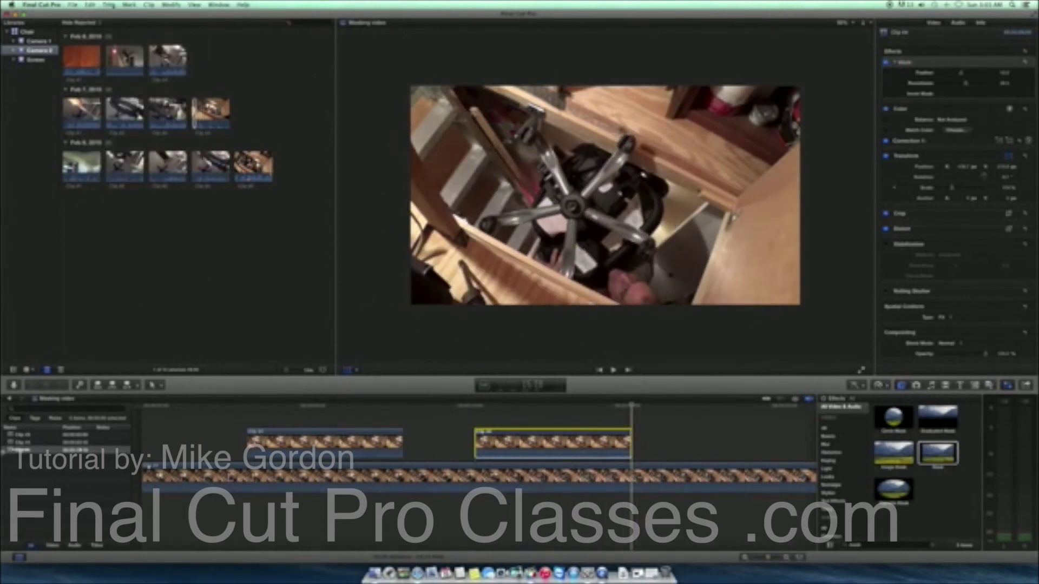
click(90, 5)
click(97, 50)
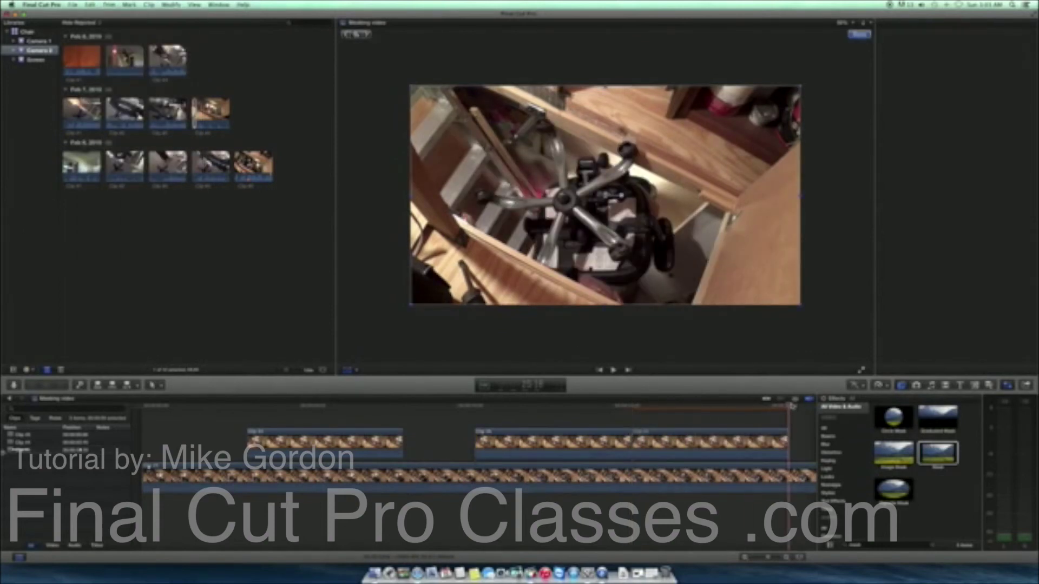
Show the pasted clip in the Inspector, then play back through both overlays and stop
key(super+4)
click(718, 406)
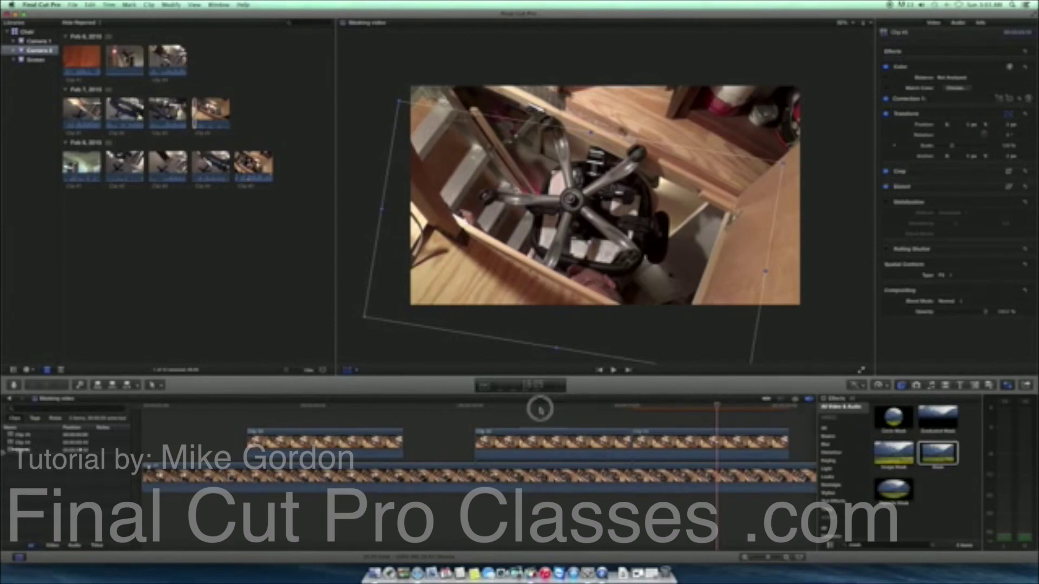
drag(505, 406, 434, 410)
key(space)
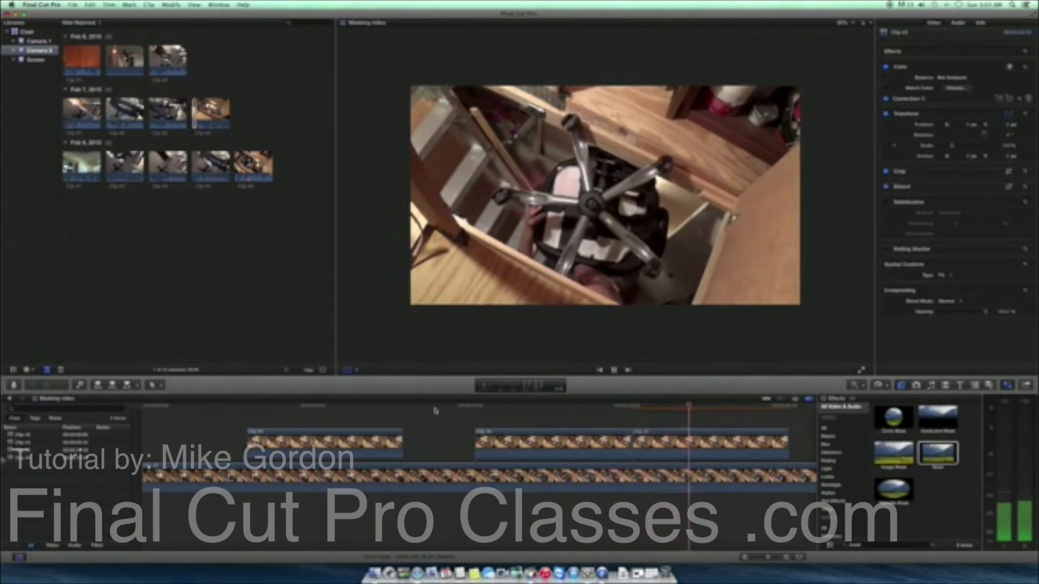
key(space)
key(shift+t)
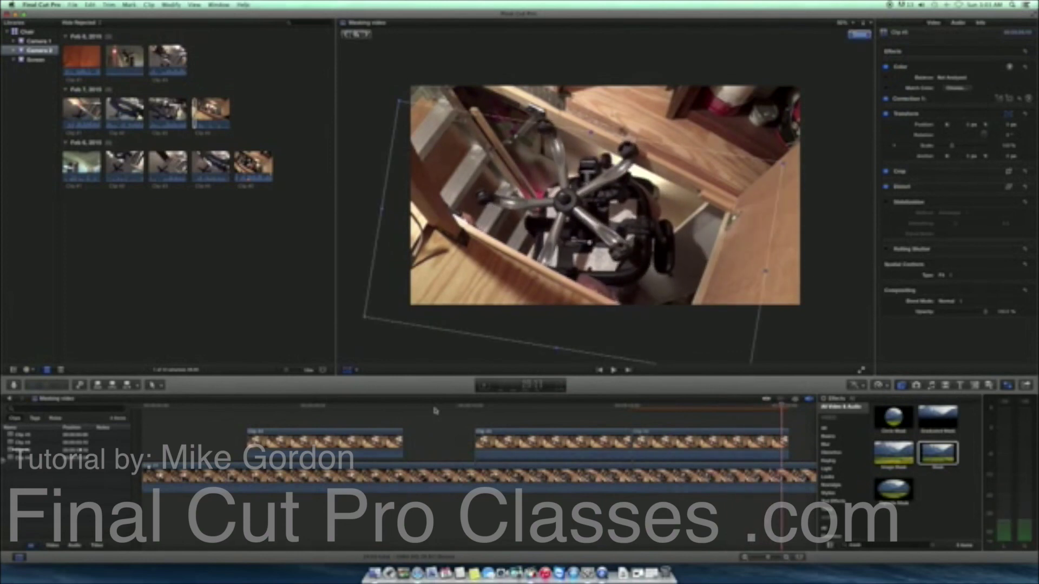